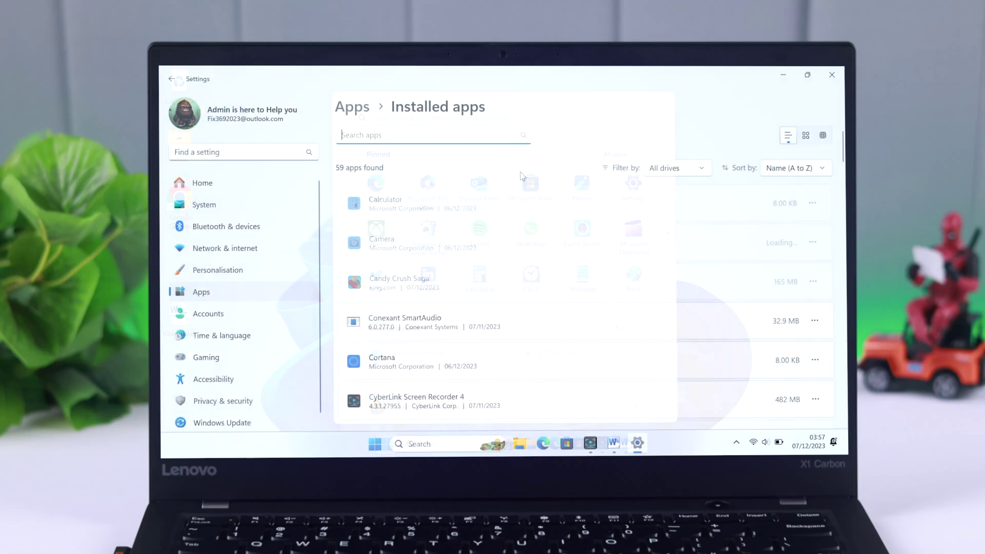
{"action": "scroll", "coordinate": [520, 176], "scroll_direction": "down", "scroll_amount": 1}
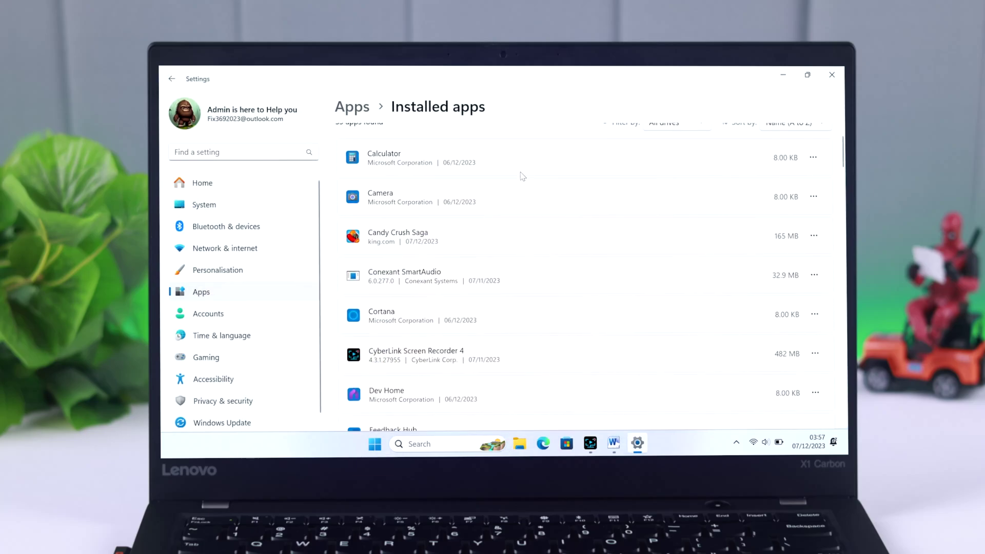
{"action": "scroll", "coordinate": [521, 176], "scroll_direction": "down", "scroll_amount": 2}
{"action": "scroll", "coordinate": [520, 176], "scroll_direction": "down", "scroll_amount": 1}
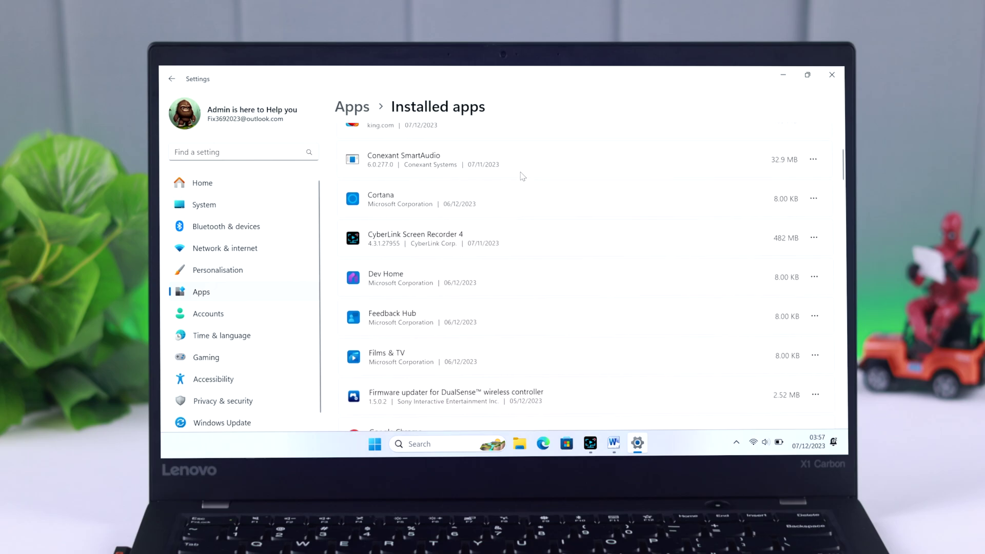
{"action": "scroll", "coordinate": [520, 176], "scroll_direction": "down", "scroll_amount": 5}
{"action": "scroll", "coordinate": [520, 176], "scroll_direction": "down", "scroll_amount": 1}
{"action": "scroll", "coordinate": [521, 176], "scroll_direction": "down", "scroll_amount": 1}
{"action": "scroll", "coordinate": [520, 176], "scroll_direction": "down", "scroll_amount": 1}
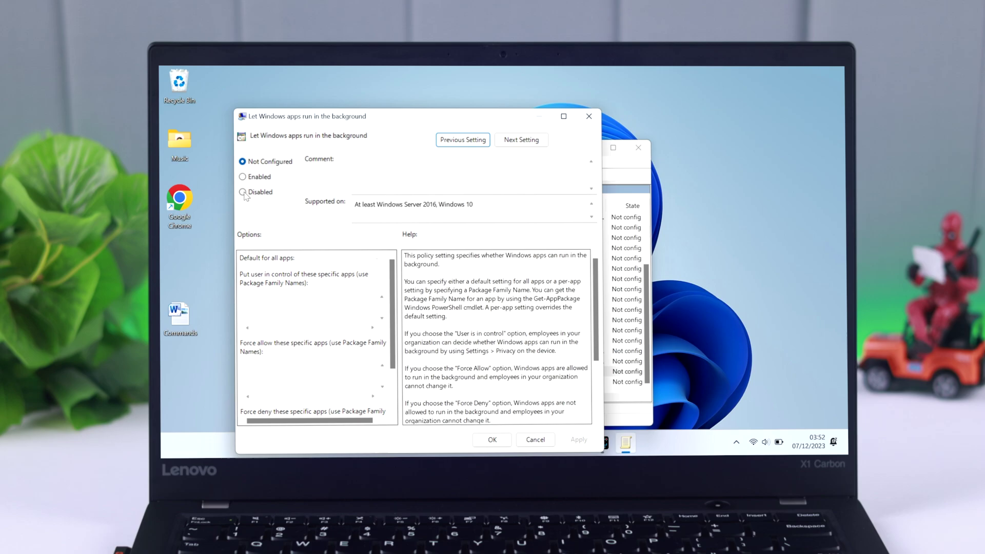
- Open the Installed apps list of 59 apps from Settings > Apps
{"action": "left_click", "coordinate": [245, 195]}
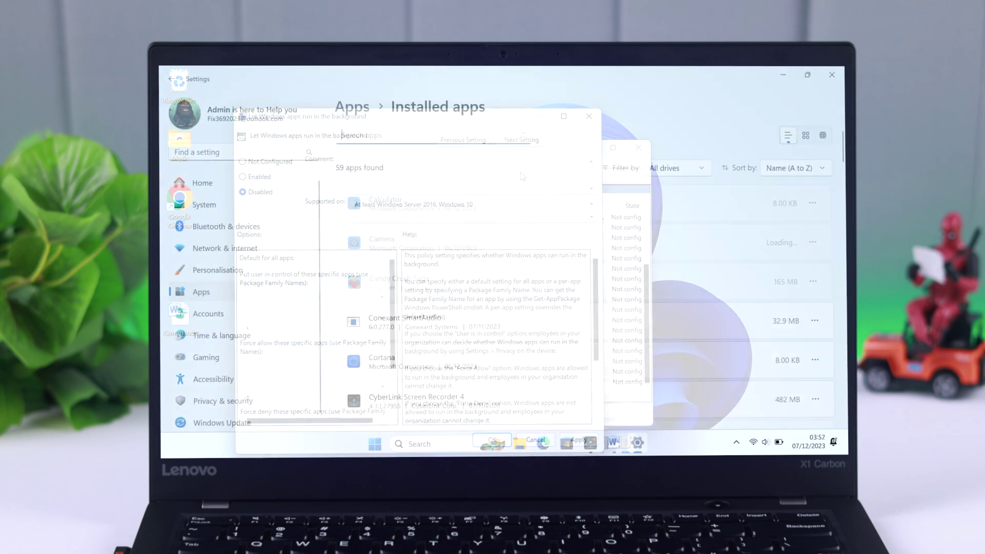
{"action": "scroll", "coordinate": [520, 176], "scroll_direction": "down", "scroll_amount": 1}
{"action": "scroll", "coordinate": [520, 176], "scroll_direction": "down", "scroll_amount": 1}
{"action": "scroll", "coordinate": [520, 176], "scroll_direction": "down", "scroll_amount": 1}
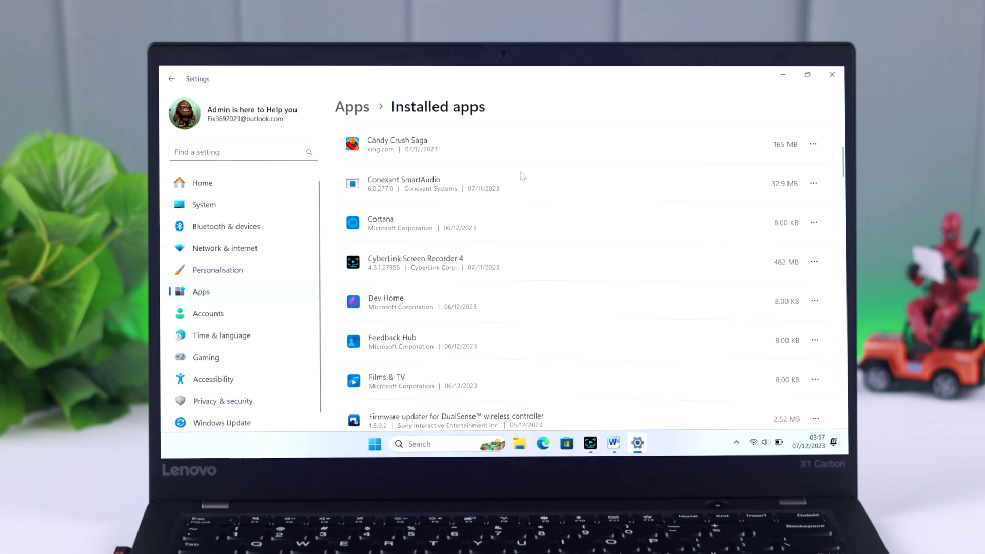
{"action": "scroll", "coordinate": [520, 177], "scroll_direction": "down", "scroll_amount": 2}
{"action": "scroll", "coordinate": [520, 176], "scroll_direction": "down", "scroll_amount": 2}
{"action": "scroll", "coordinate": [520, 177], "scroll_direction": "down", "scroll_amount": 2}
{"action": "scroll", "coordinate": [521, 176], "scroll_direction": "down", "scroll_amount": 2}
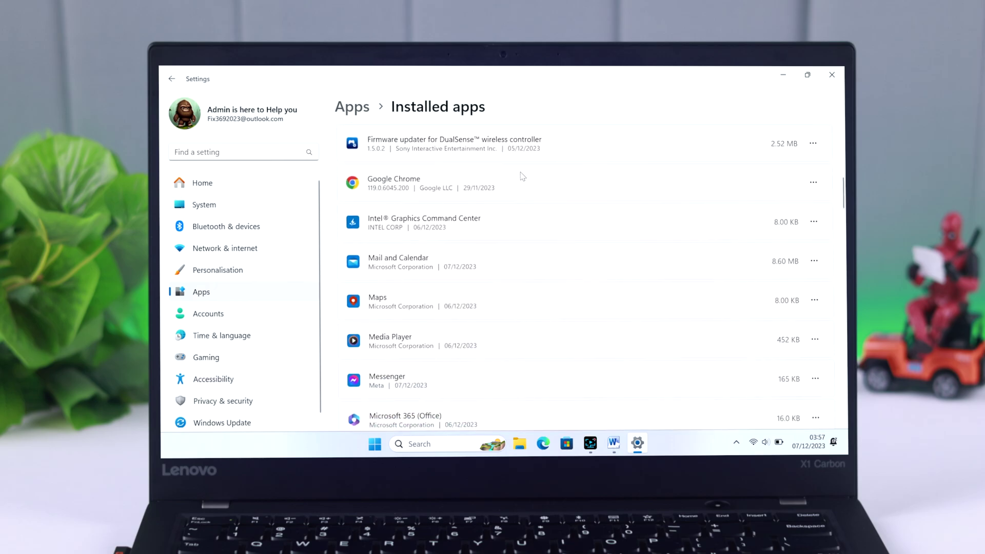
{"action": "scroll", "coordinate": [520, 176], "scroll_direction": "down", "scroll_amount": 2}
{"action": "scroll", "coordinate": [521, 176], "scroll_direction": "down", "scroll_amount": 2}
{"action": "scroll", "coordinate": [520, 177], "scroll_direction": "down", "scroll_amount": 2}
{"action": "scroll", "coordinate": [520, 176], "scroll_direction": "down", "scroll_amount": 1}
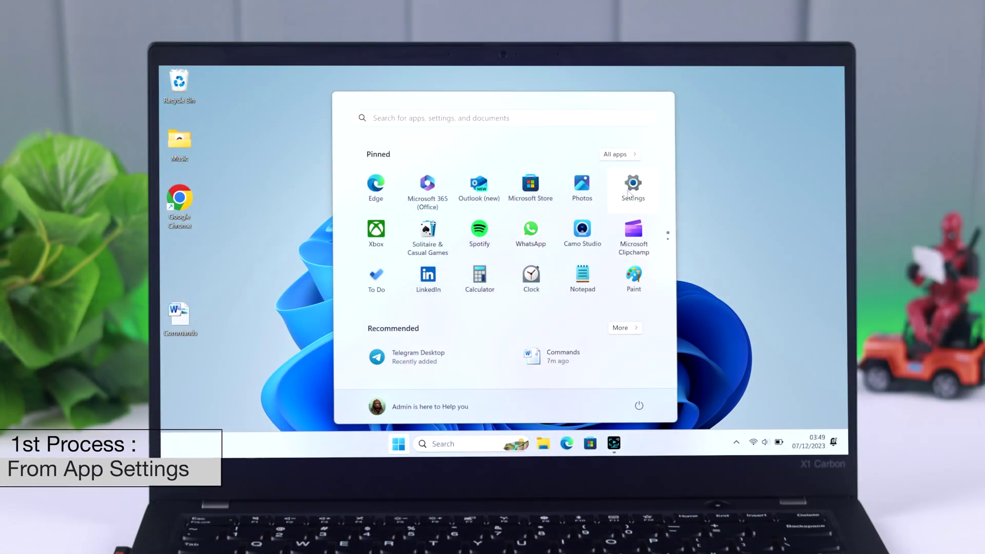
{"action": "left_click", "coordinate": [632, 193]}
{"action": "left_click", "coordinate": [201, 294]}
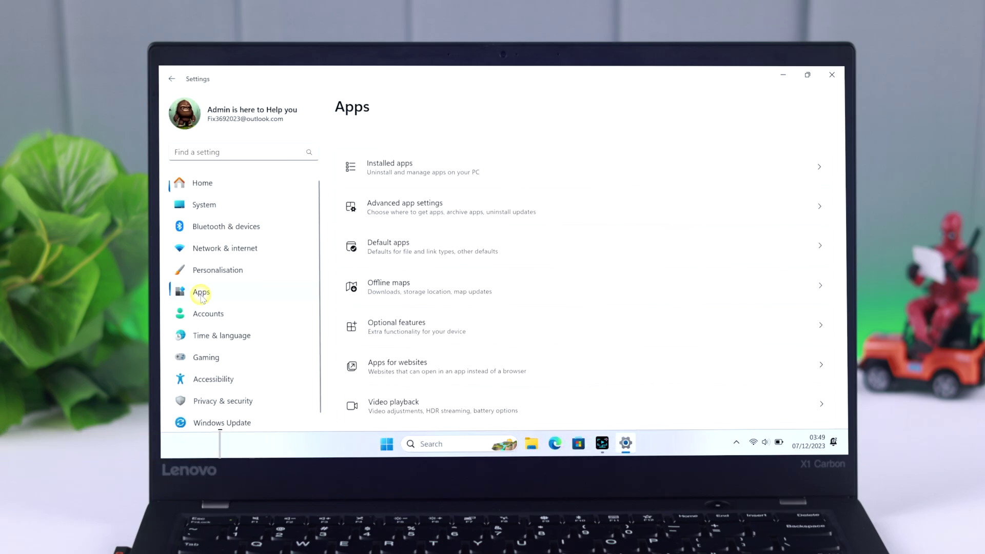
{"action": "left_click", "coordinate": [536, 156]}
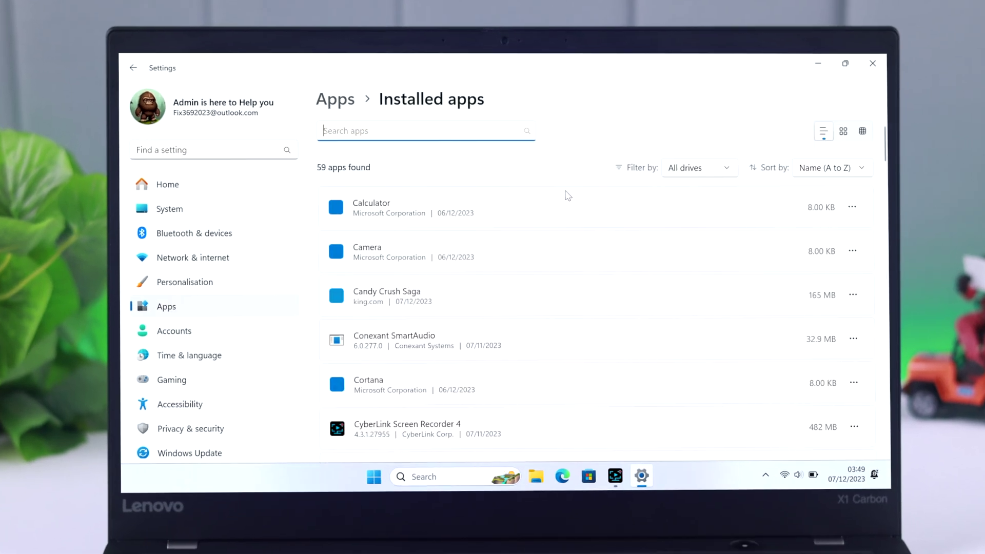
{"action": "scroll", "coordinate": [567, 193], "scroll_direction": "down", "scroll_amount": 2}
{"action": "scroll", "coordinate": [565, 196], "scroll_direction": "down", "scroll_amount": 2}
{"action": "scroll", "coordinate": [566, 195], "scroll_direction": "down", "scroll_amount": 10}
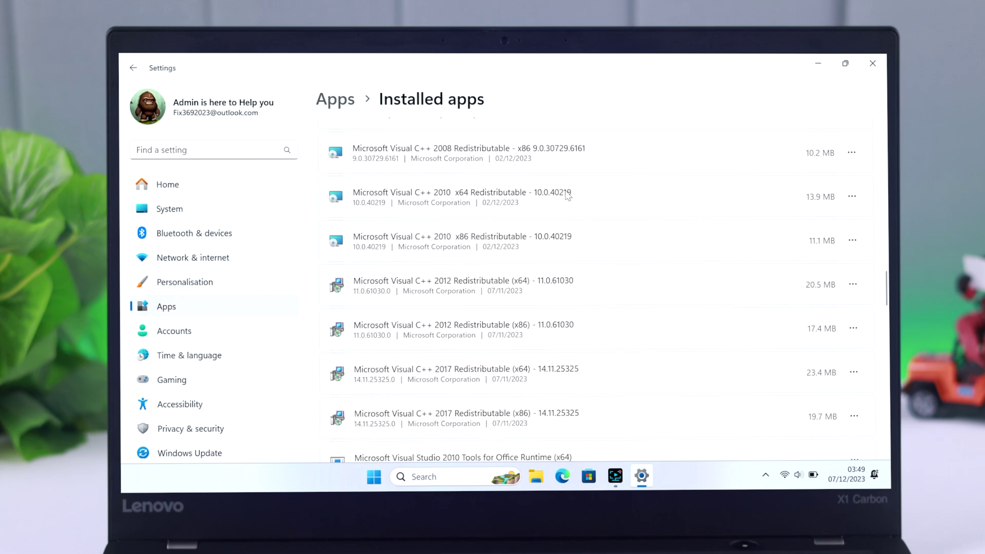
{"action": "scroll", "coordinate": [565, 195], "scroll_direction": "up", "scroll_amount": 2}
{"action": "scroll", "coordinate": [566, 196], "scroll_direction": "up", "scroll_amount": 3}
{"action": "scroll", "coordinate": [566, 195], "scroll_direction": "up", "scroll_amount": 3}
{"action": "scroll", "coordinate": [567, 195], "scroll_direction": "up", "scroll_amount": 3}
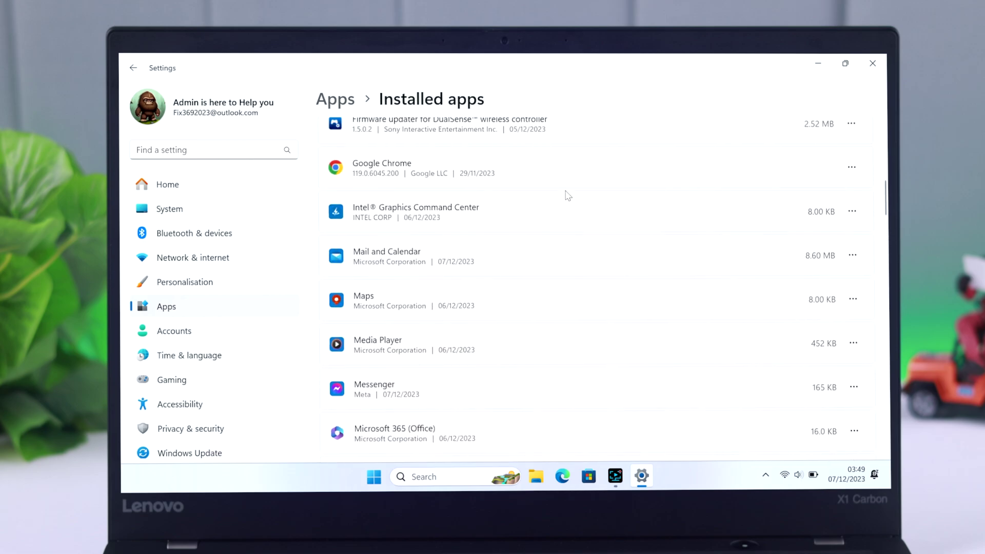
{"action": "scroll", "coordinate": [566, 196], "scroll_direction": "up", "scroll_amount": 2}
{"action": "scroll", "coordinate": [566, 196], "scroll_direction": "up", "scroll_amount": 2}
{"action": "scroll", "coordinate": [566, 196], "scroll_direction": "up", "scroll_amount": 2}
{"action": "scroll", "coordinate": [566, 195], "scroll_direction": "up", "scroll_amount": 1}
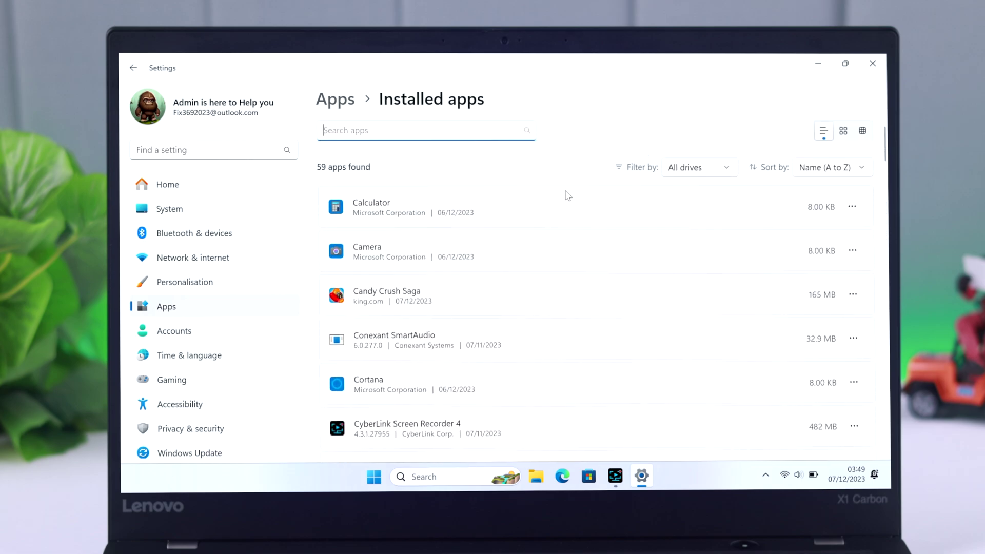
{"action": "scroll", "coordinate": [767, 249], "scroll_direction": "down", "scroll_amount": 2}
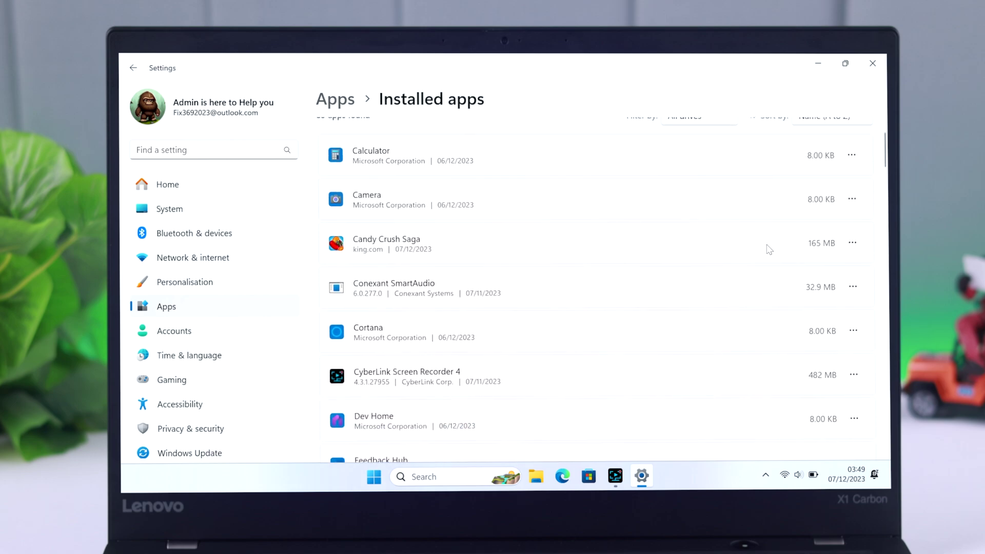
- Set Candy Crush Saga's 'Let this app run in background' option to Never
{"action": "left_click", "coordinate": [852, 244]}
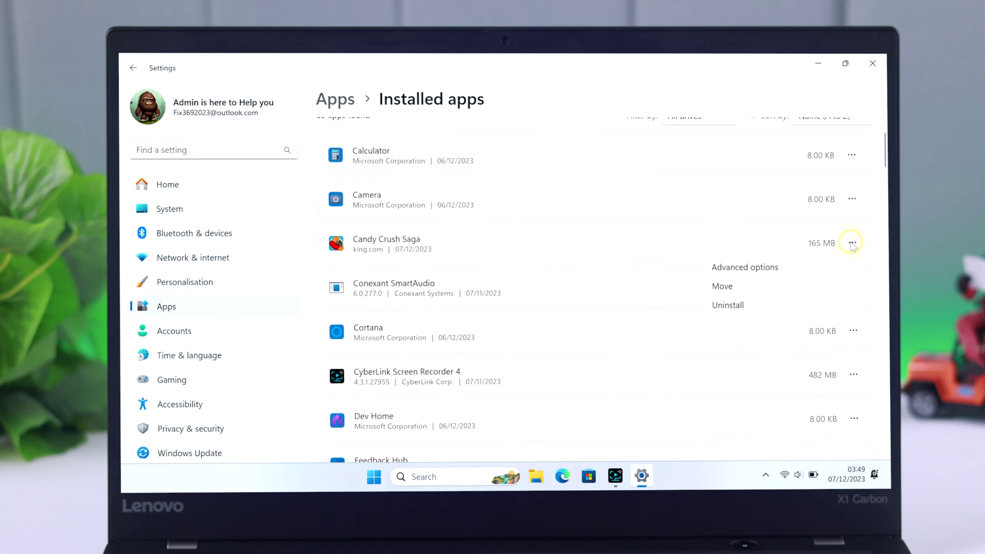
{"action": "left_click", "coordinate": [775, 271]}
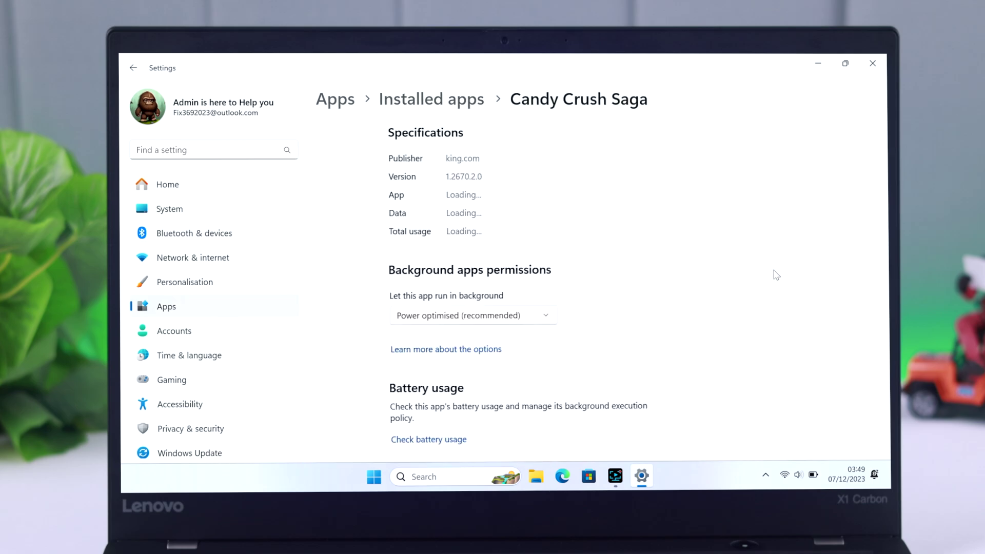
{"action": "scroll", "coordinate": [589, 292], "scroll_direction": "down", "scroll_amount": 1}
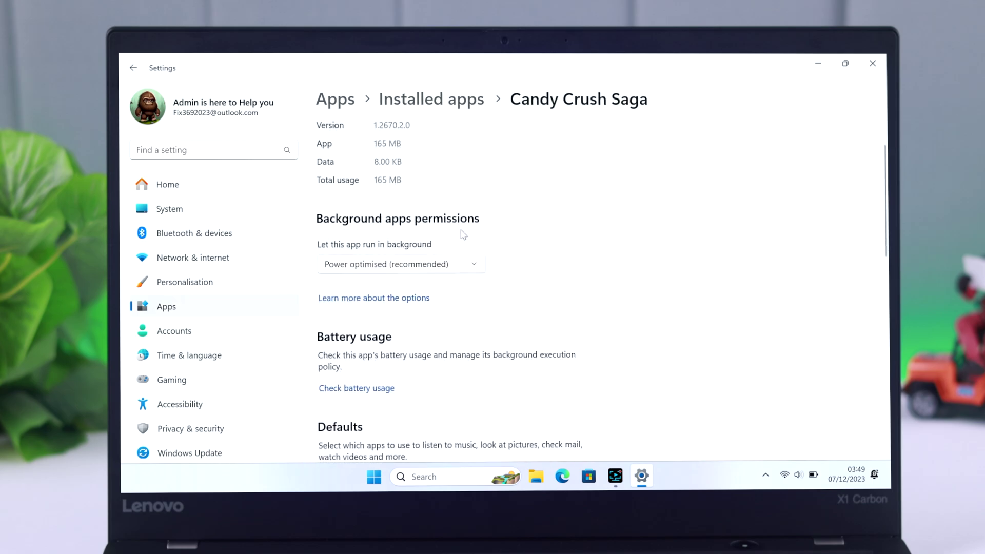
{"action": "left_click", "coordinate": [475, 267]}
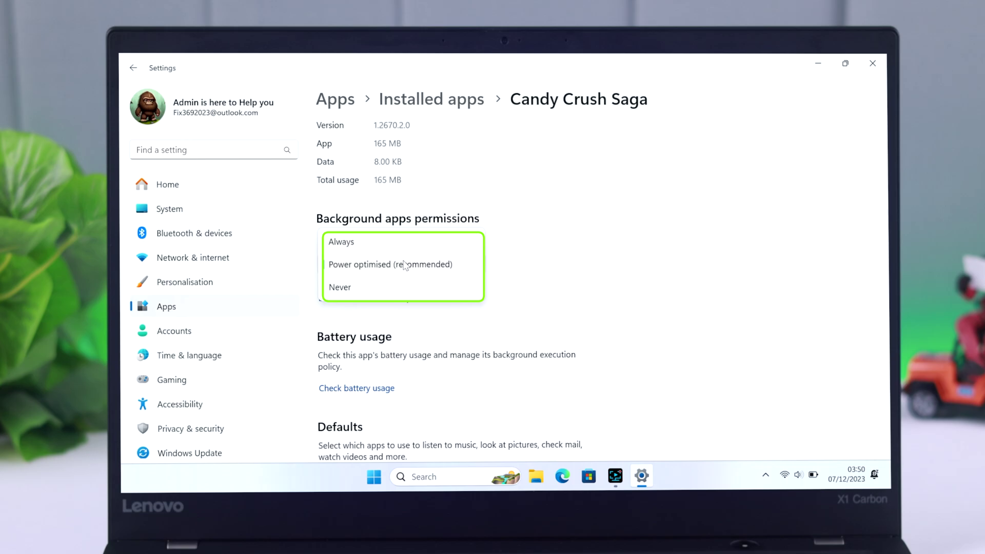
{"action": "left_click", "coordinate": [372, 288]}
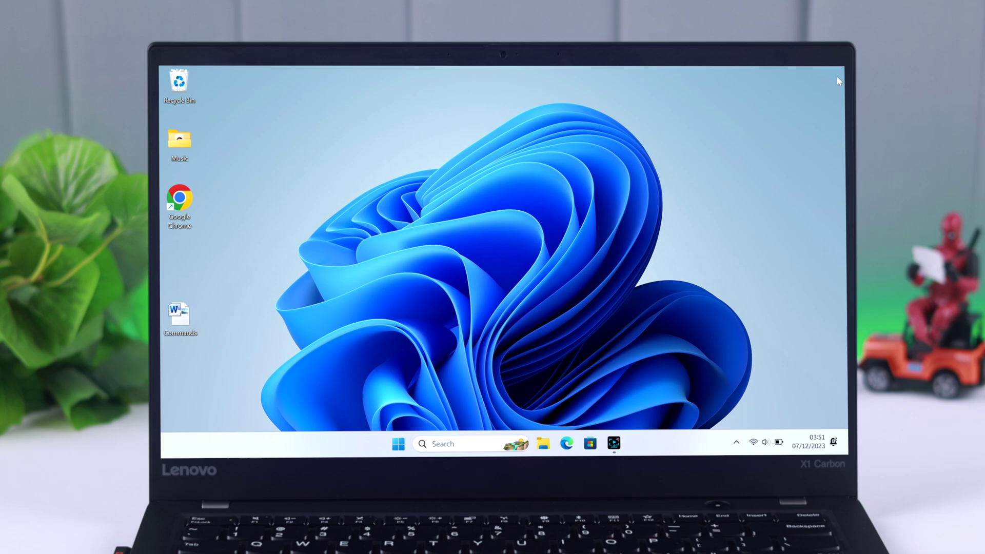
- Reopen the Installed apps list in Settings
{"action": "left_click", "coordinate": [386, 443]}
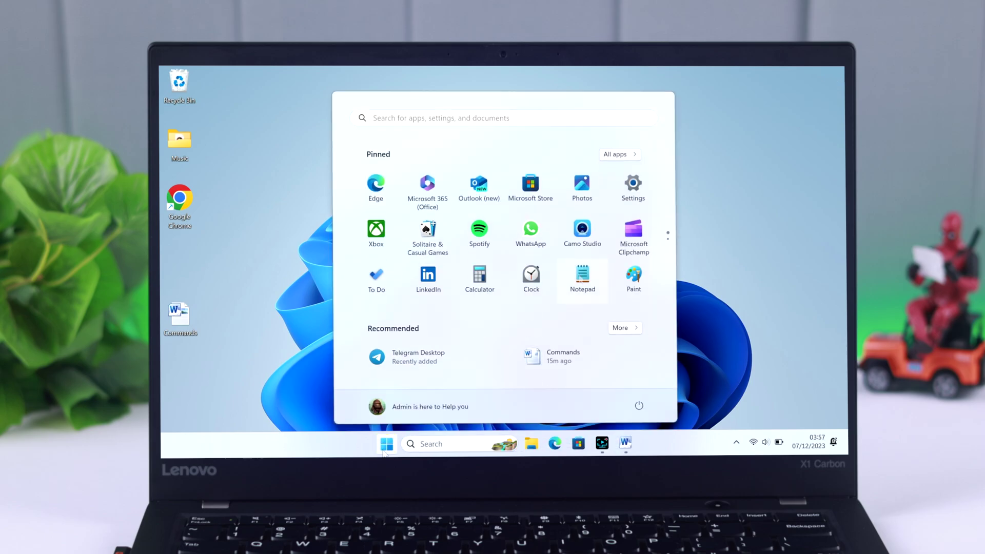
{"action": "left_click", "coordinate": [633, 189]}
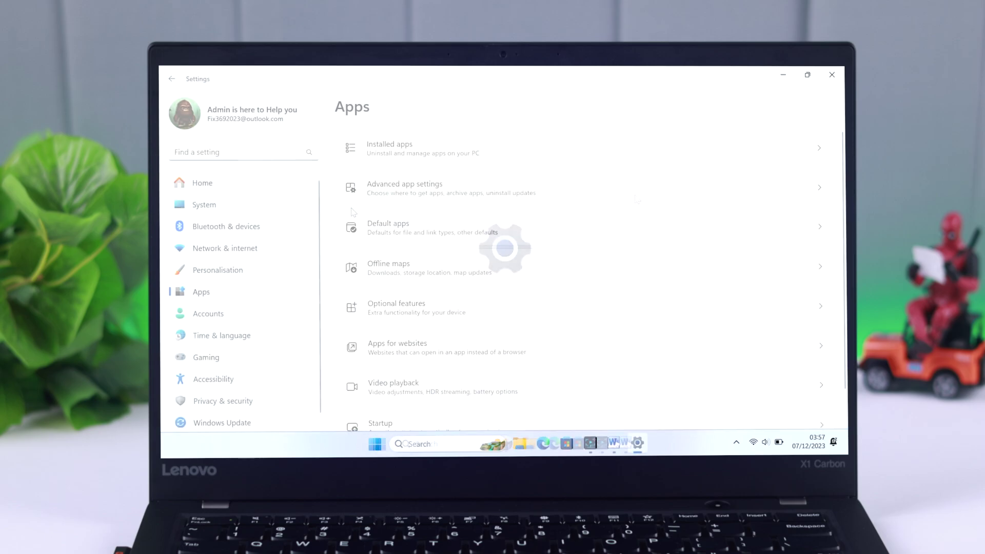
{"action": "left_click", "coordinate": [503, 152]}
{"action": "scroll", "coordinate": [817, 188], "scroll_direction": "down", "scroll_amount": 10}
- Review the app options for Clipchamp, OneDrive and Maps, then close Settings
{"action": "left_click", "coordinate": [816, 184]}
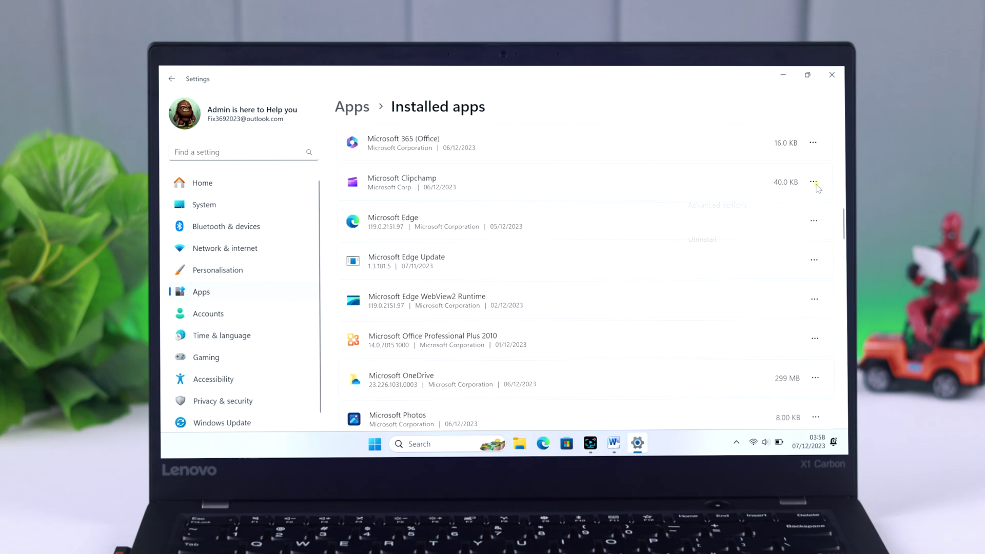
{"action": "scroll", "coordinate": [697, 269], "scroll_direction": "down", "scroll_amount": 1}
{"action": "scroll", "coordinate": [694, 272], "scroll_direction": "down", "scroll_amount": 1}
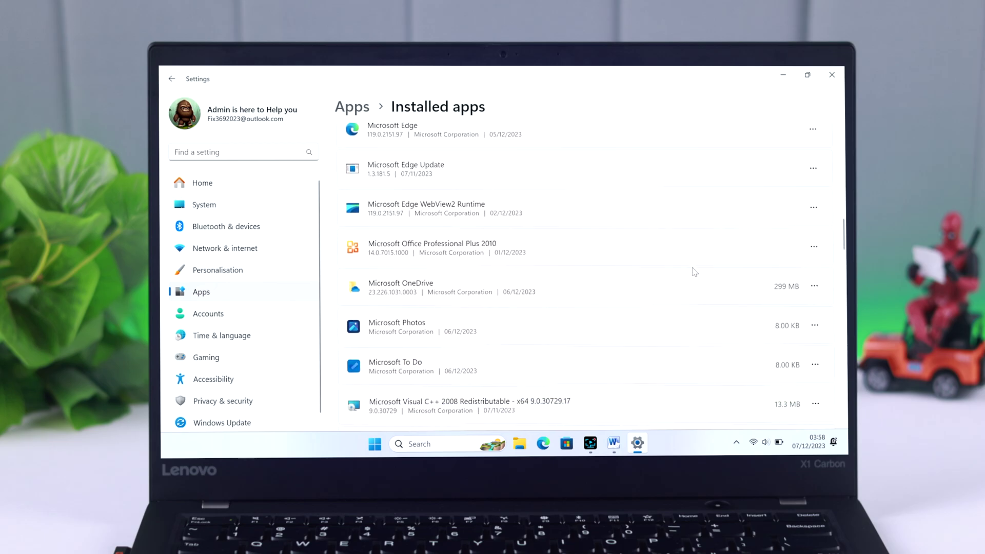
{"action": "left_click", "coordinate": [812, 289]}
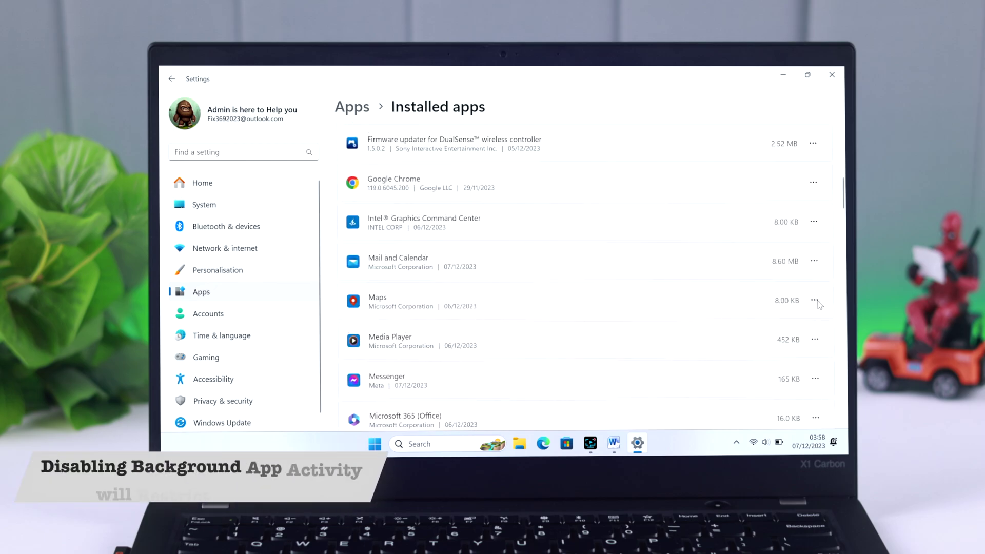
{"action": "left_click", "coordinate": [814, 300]}
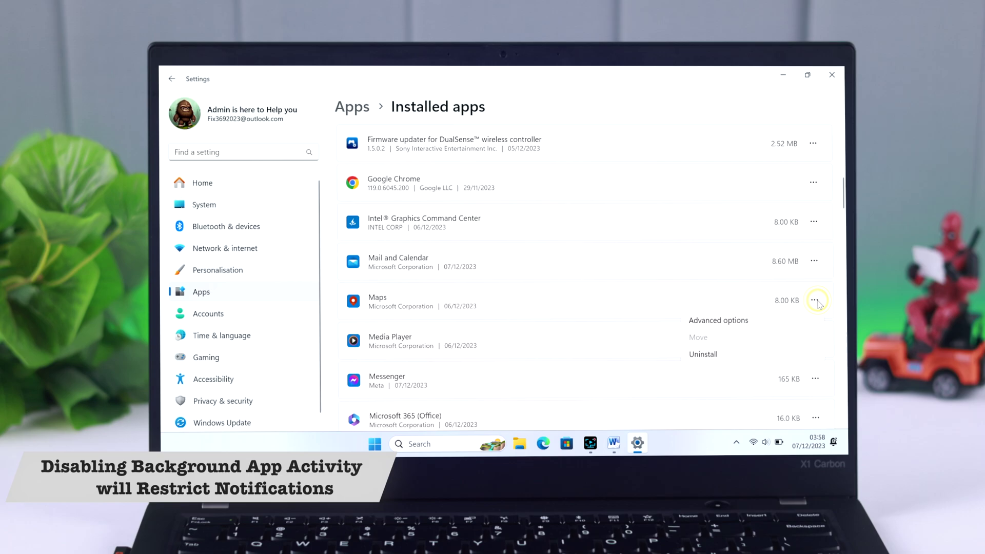
{"action": "left_click", "coordinate": [565, 108]}
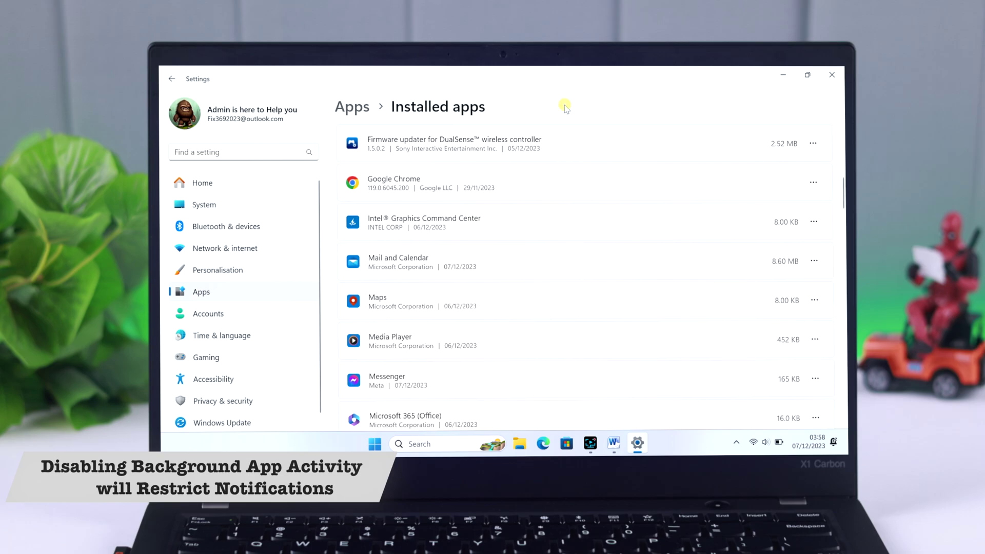
{"action": "scroll", "coordinate": [585, 125], "scroll_direction": "down", "scroll_amount": 2}
{"action": "scroll", "coordinate": [585, 125], "scroll_direction": "down", "scroll_amount": 4}
{"action": "scroll", "coordinate": [585, 125], "scroll_direction": "down", "scroll_amount": 3}
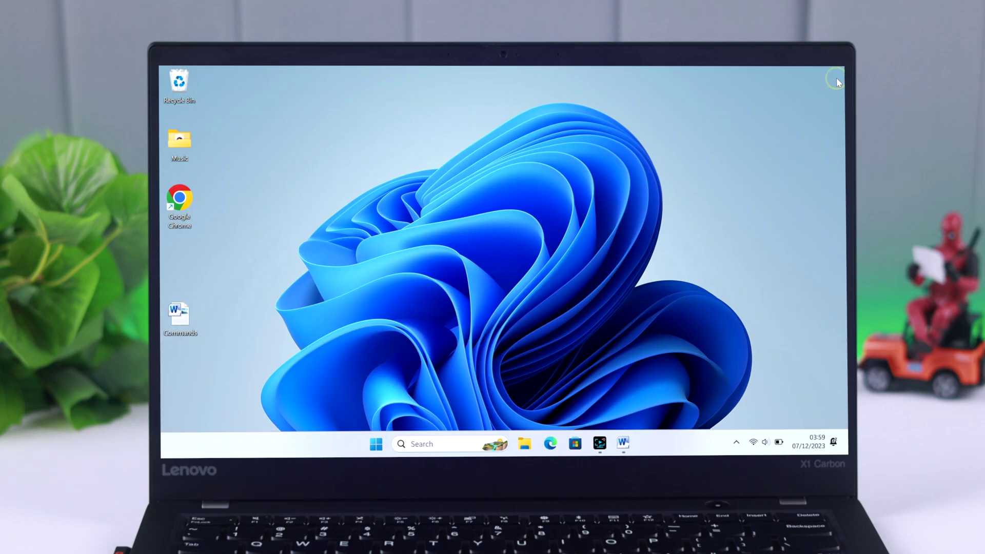
{"action": "left_click", "coordinate": [465, 446]}
{"action": "type", "text": "gp"}
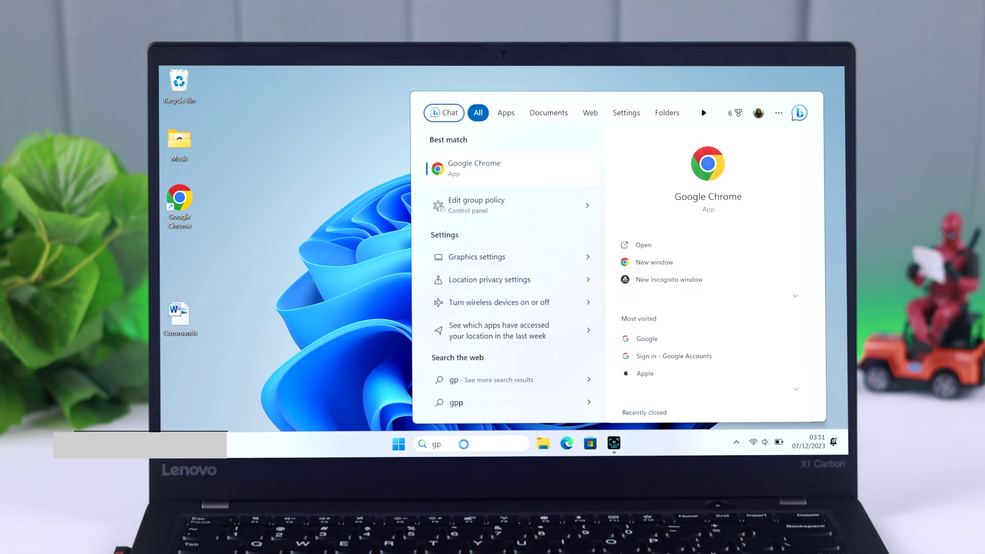
{"action": "type", "text": "ed"}
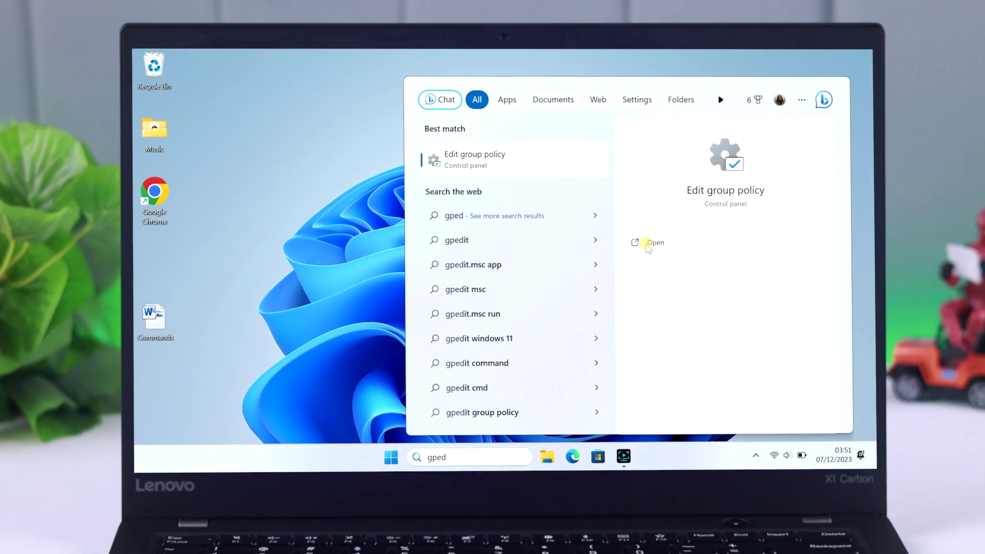
- Open Edit group policy from the 'gped' search results and widen its folder tree
{"action": "left_click", "coordinate": [654, 244]}
{"action": "left_click_drag", "start_coordinate": [308, 325], "coordinate": [394, 325]}
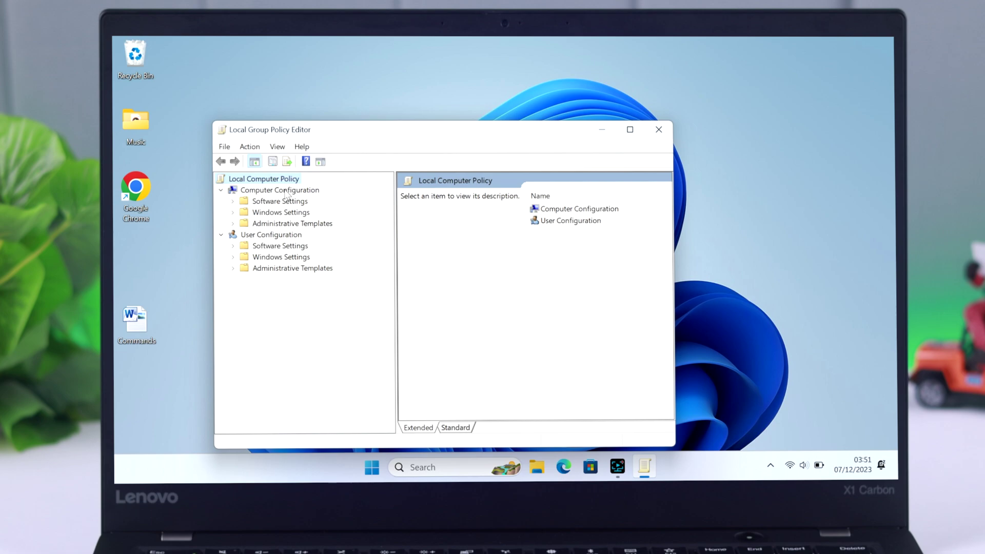
- Expand Administrative Templates > Windows Components and show the 25 App Privacy policies
{"action": "double_click", "coordinate": [291, 223]}
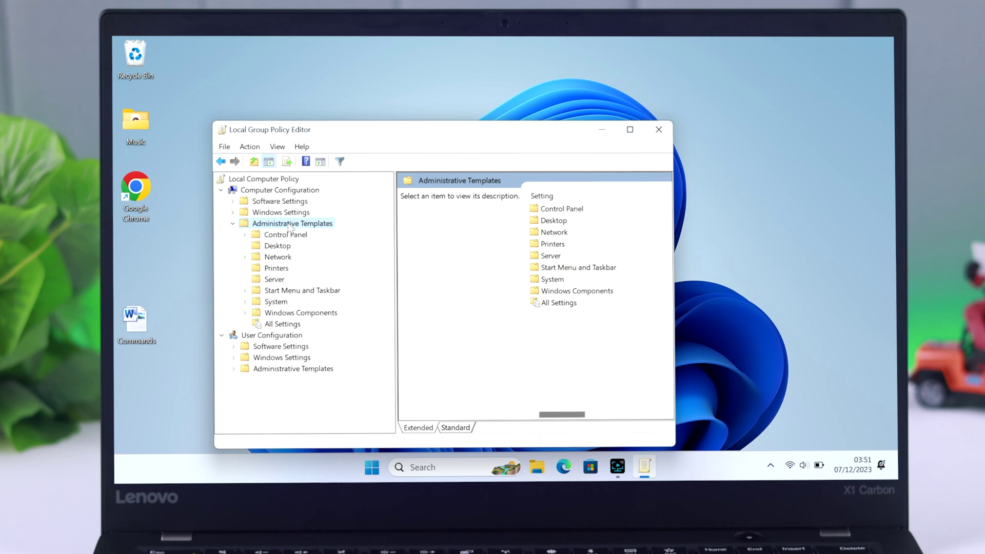
{"action": "double_click", "coordinate": [293, 312]}
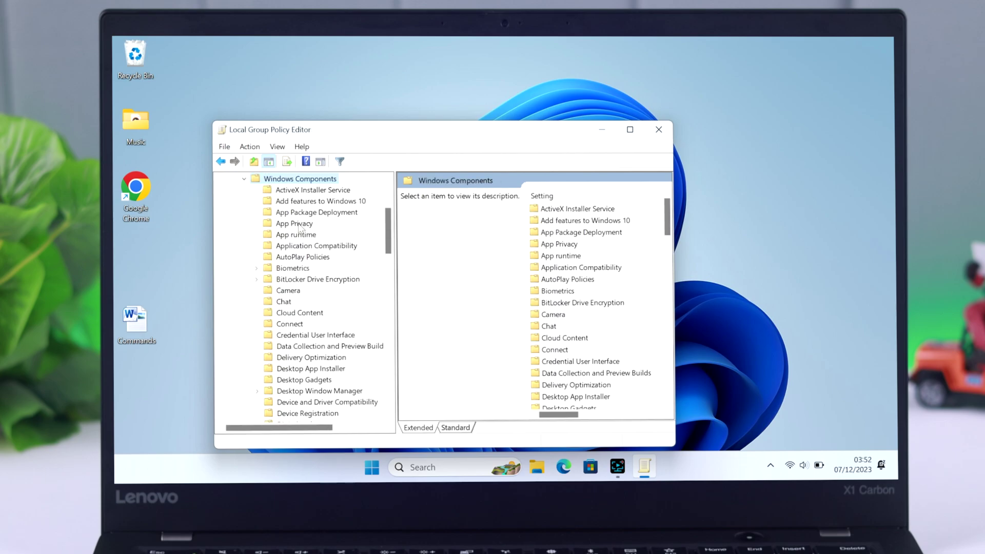
{"action": "left_click", "coordinate": [299, 224]}
{"action": "left_click_drag", "start_coordinate": [396, 298], "coordinate": [274, 297]}
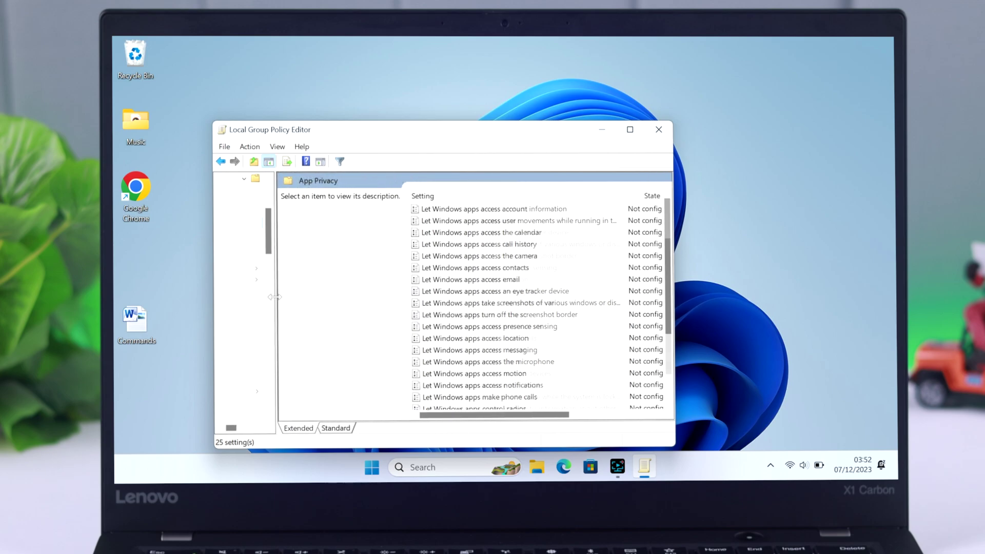
{"action": "scroll", "coordinate": [512, 270], "scroll_direction": "down", "scroll_amount": 3}
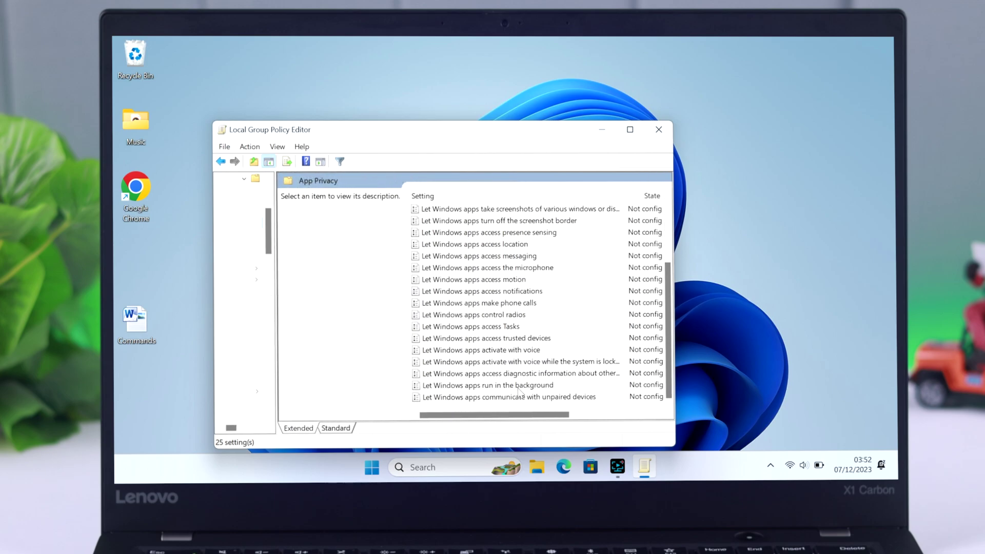
- Set 'Let Windows apps run in the background' to Disabled, then close the editor
{"action": "double_click", "coordinate": [526, 386]}
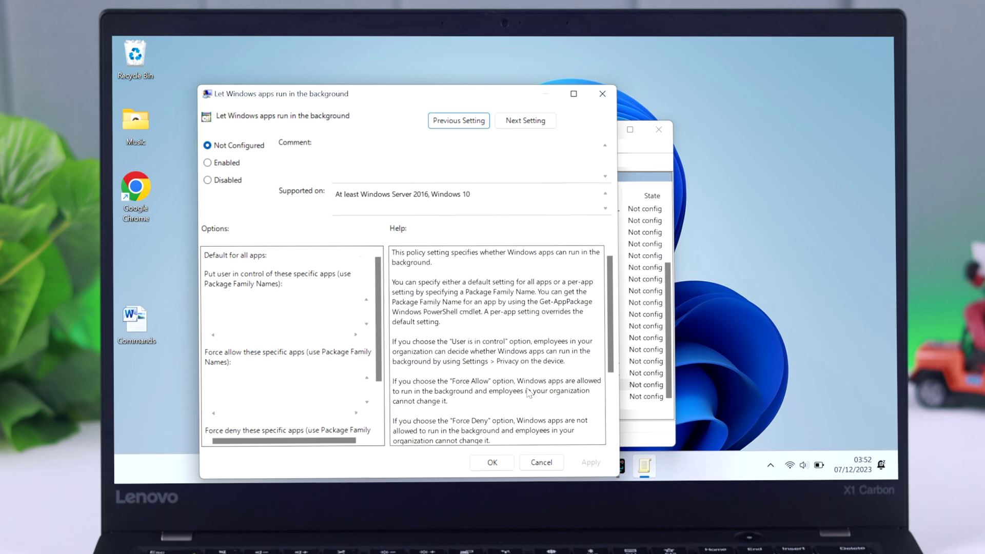
{"action": "left_click", "coordinate": [208, 181]}
{"action": "left_click", "coordinate": [590, 464]}
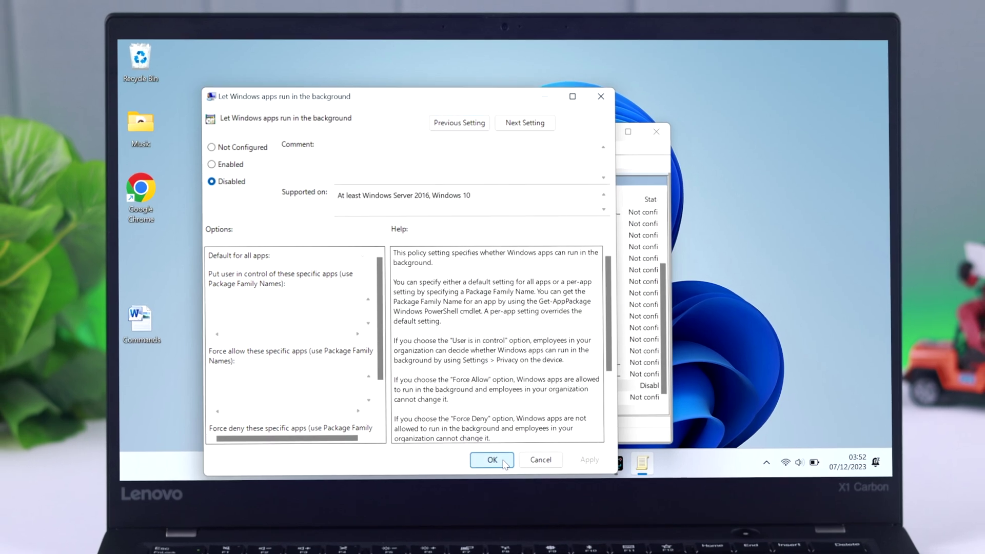
{"action": "left_click", "coordinate": [541, 461]}
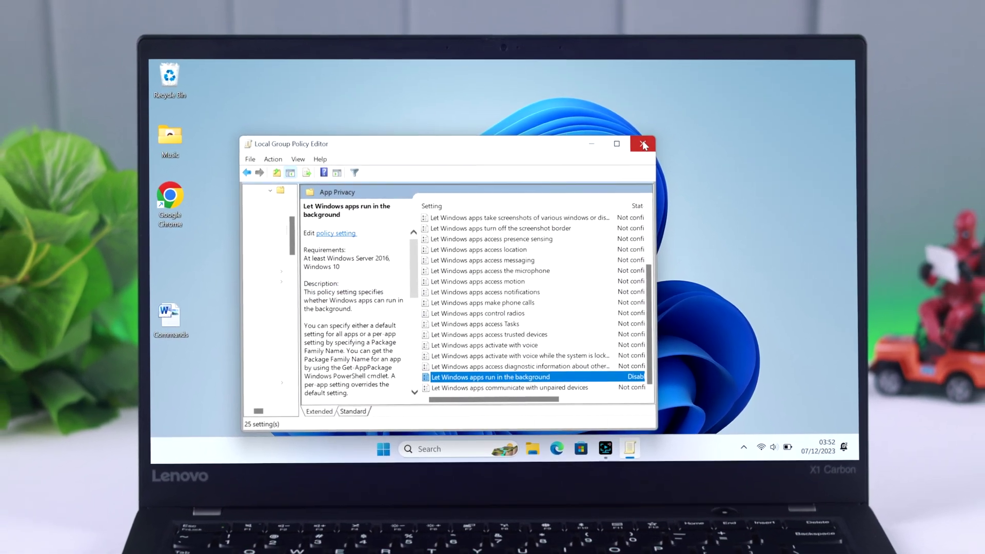
{"action": "left_click", "coordinate": [646, 142]}
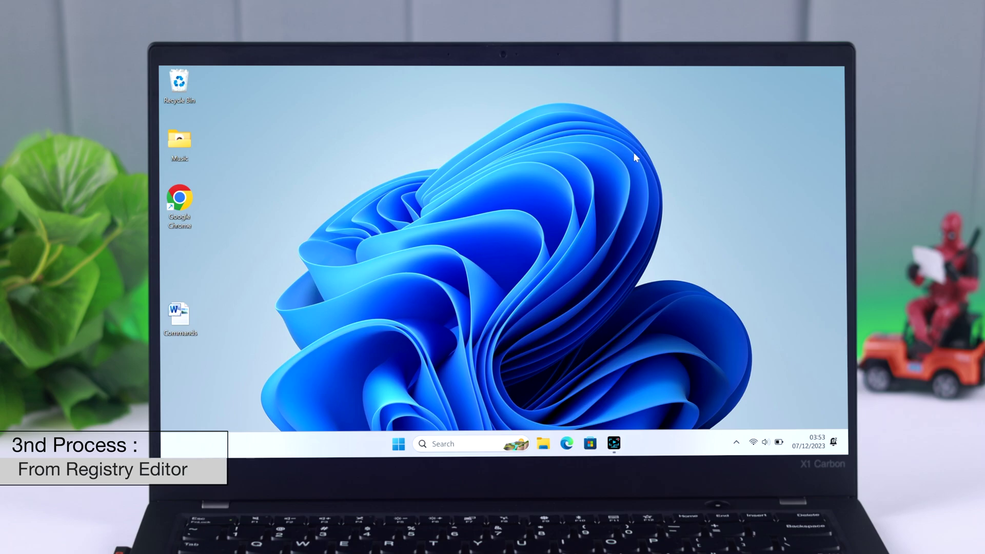
- Launch Registry Editor via a 'regi' search and copy the HKEY_CURRENT_USER path from Word
{"action": "left_click", "coordinate": [446, 444]}
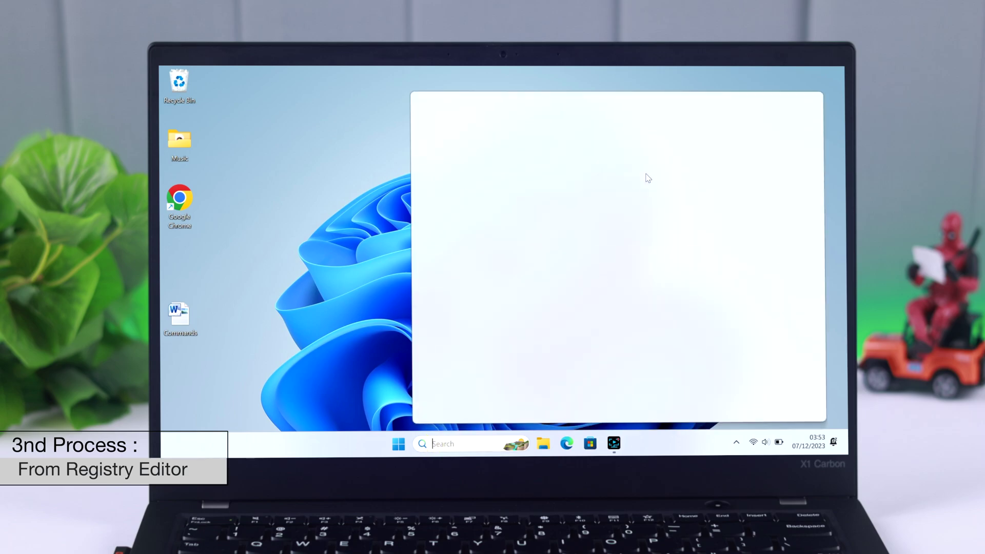
{"action": "type", "text": "reg"}
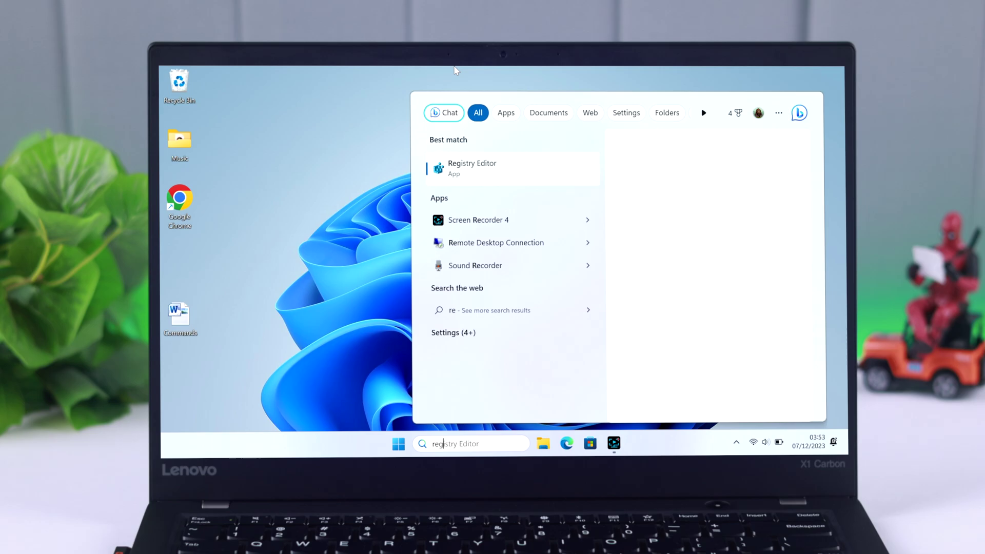
{"action": "type", "text": "istry"}
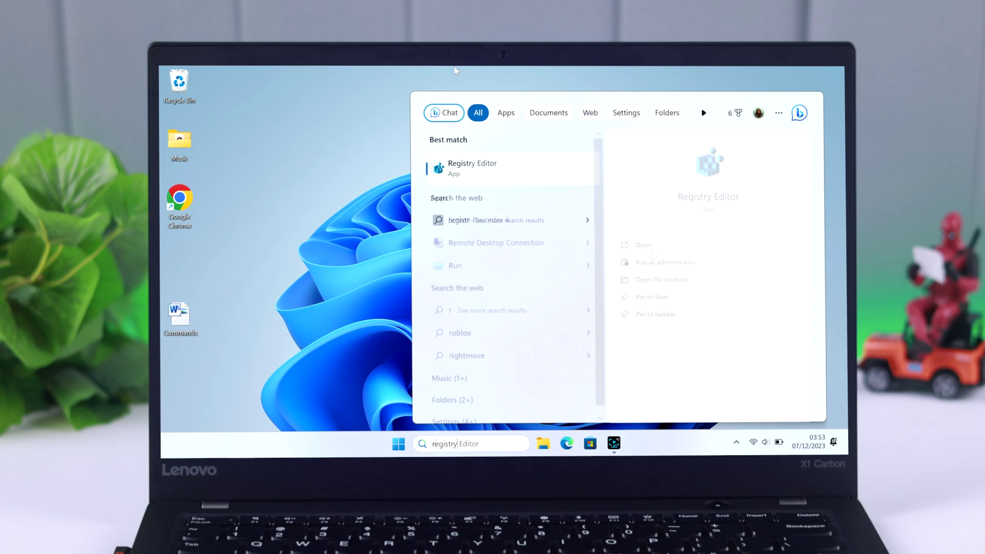
{"action": "key", "text": "Return"}
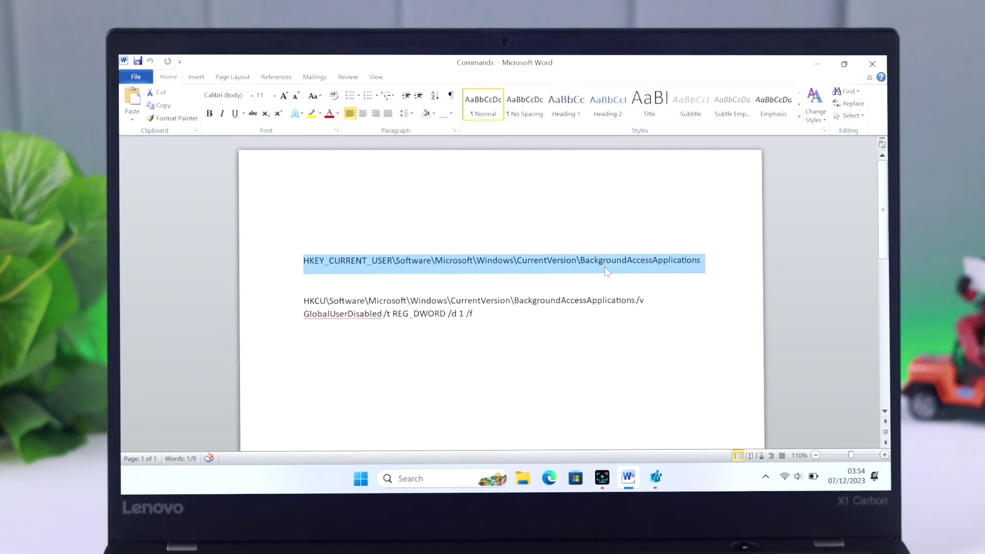
{"action": "right_click", "coordinate": [614, 278]}
{"action": "left_click", "coordinate": [629, 299]}
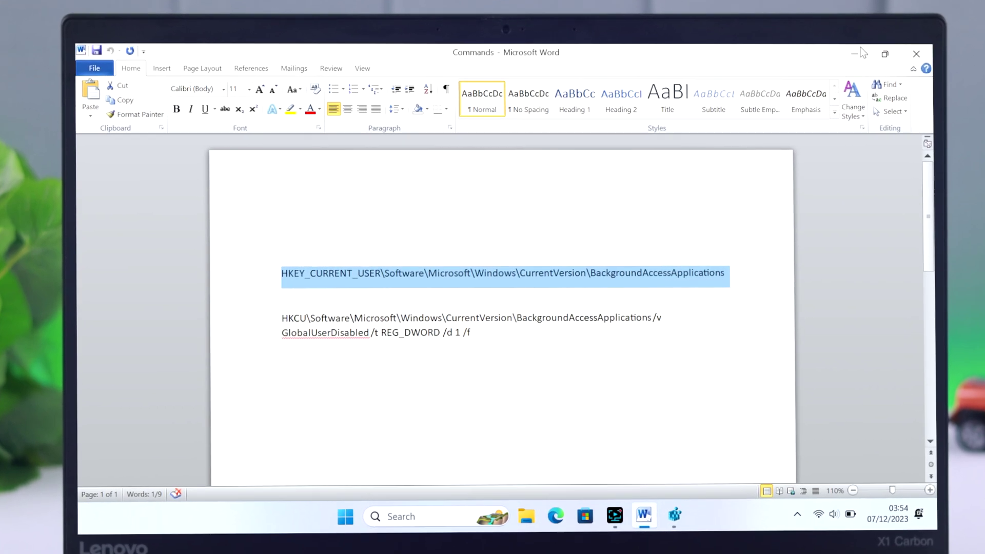
- Go to the BackgroundAccessApplications key and add a DWORD (32-bit) value named GlobalUserDisabled
{"action": "left_click", "coordinate": [320, 198]}
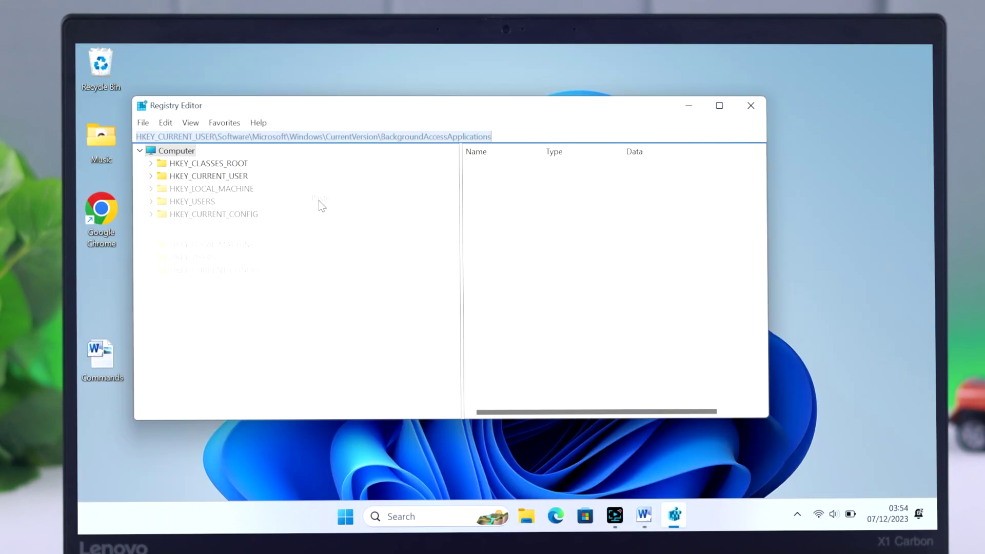
{"action": "key", "text": "Return"}
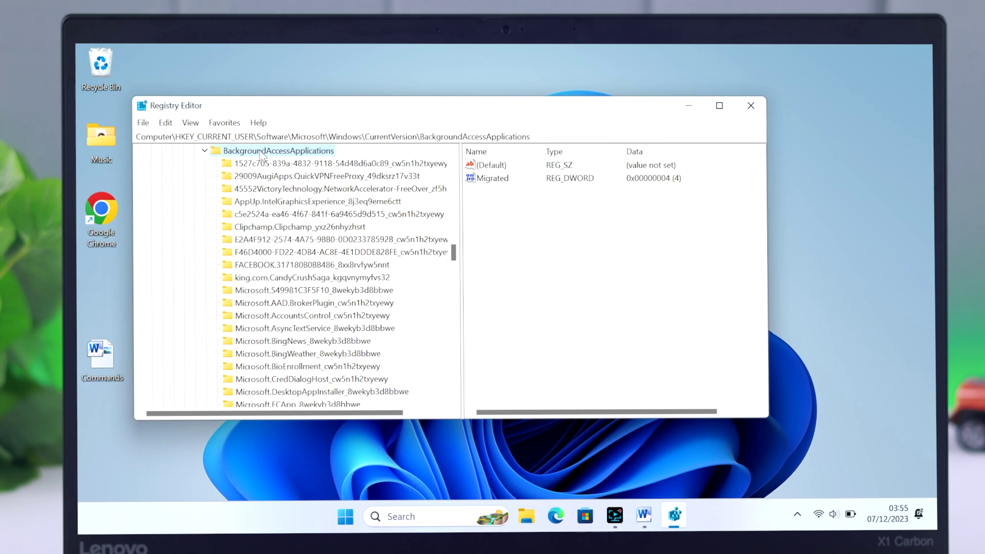
{"action": "right_click", "coordinate": [262, 155]}
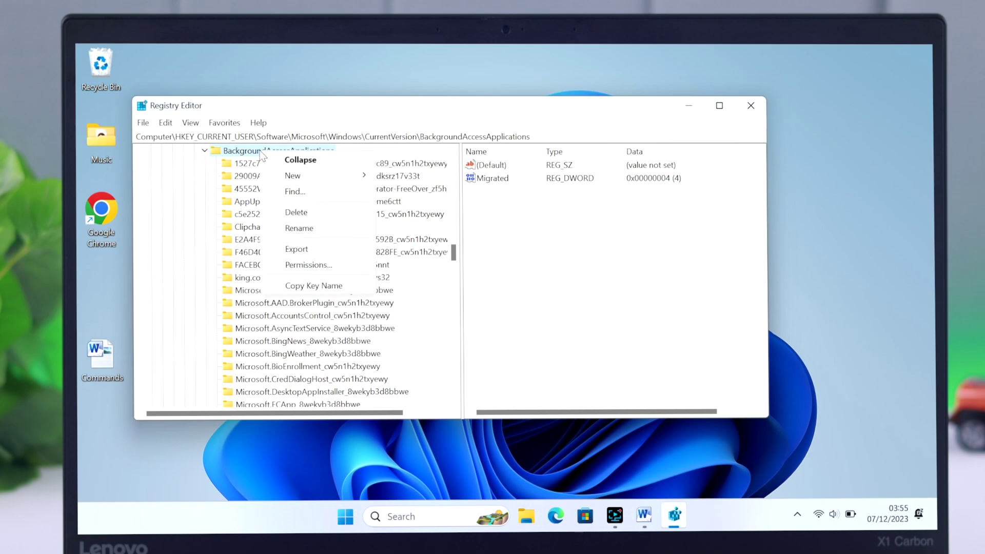
{"action": "mouse_move", "coordinate": [293, 176]}
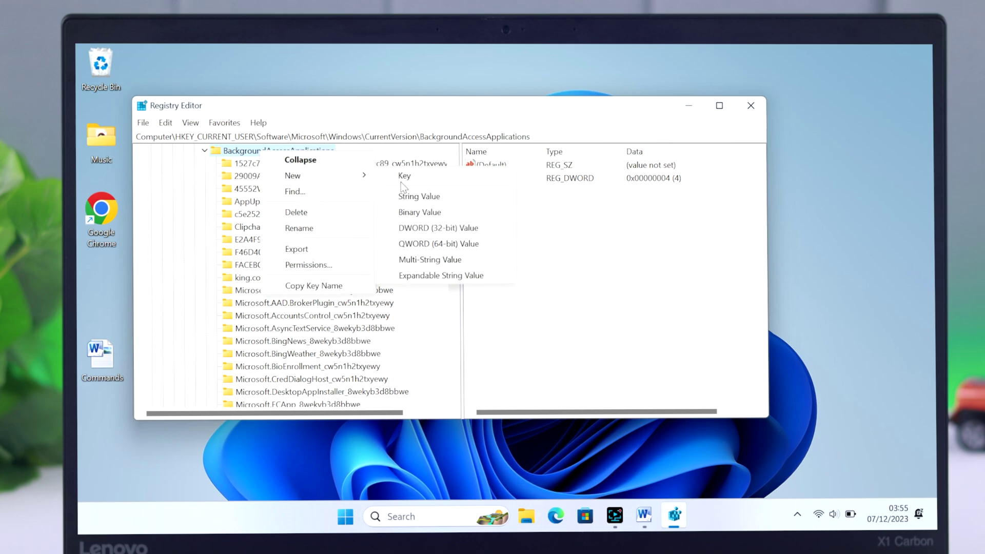
{"action": "left_click", "coordinate": [472, 229]}
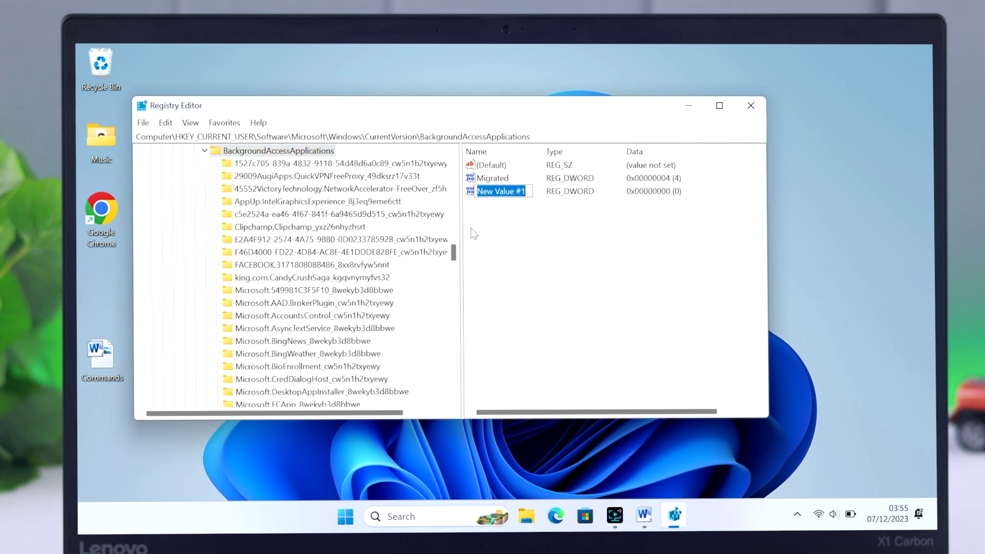
{"action": "type", "text": "Globa"}
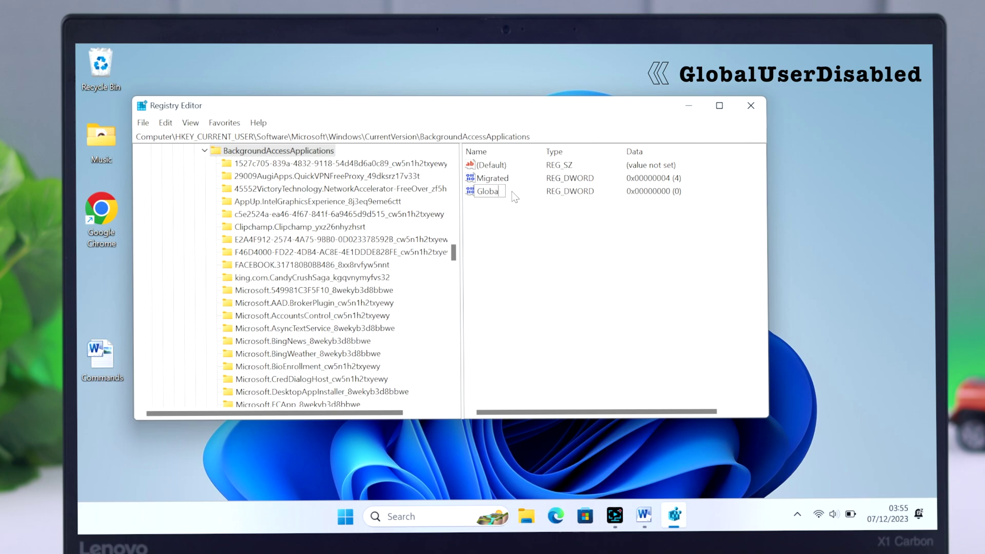
{"action": "type", "text": "lUserDisabled"}
{"action": "key", "text": "Return"}
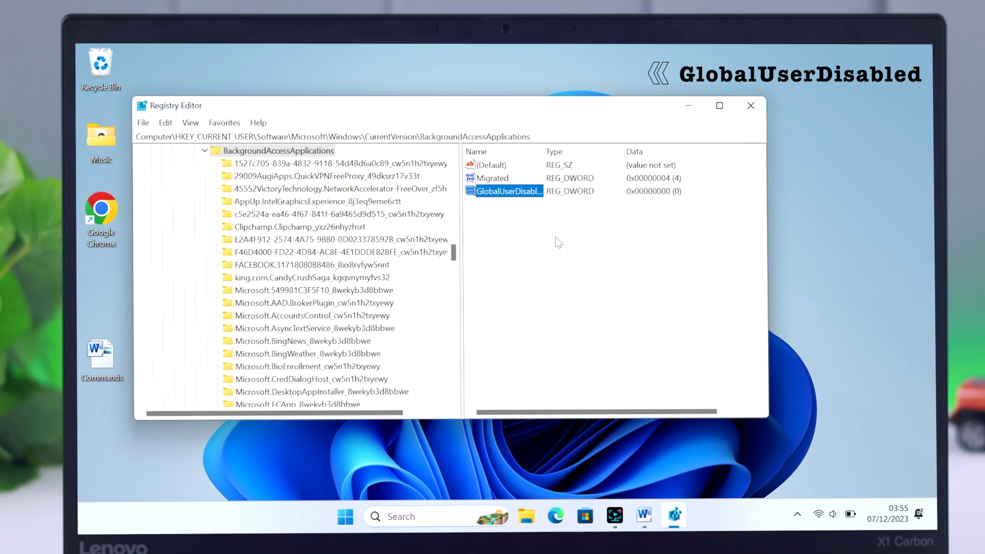
- Change GlobalUserDisabled's value data from 0 to 1
{"action": "double_click", "coordinate": [508, 192]}
{"action": "type", "text": "1"}
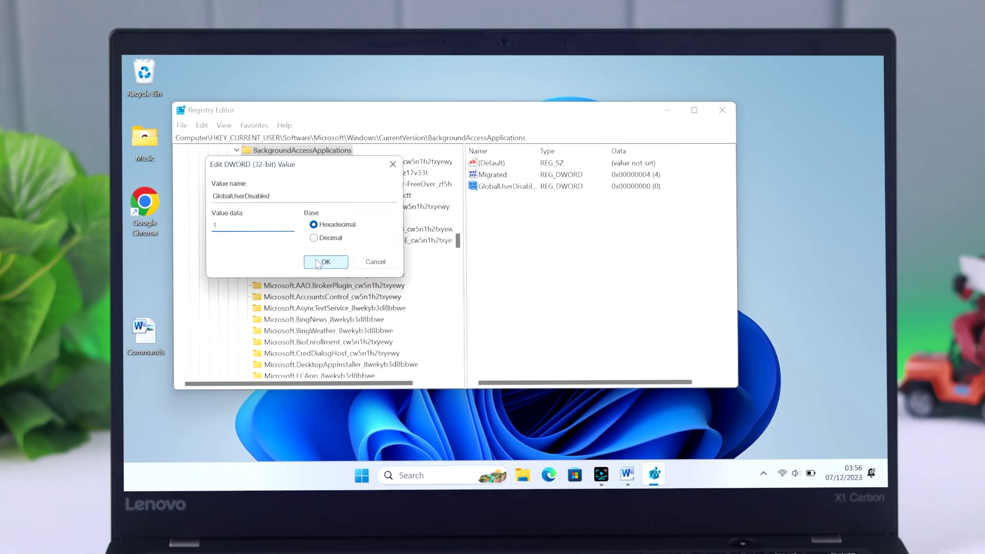
{"action": "left_click", "coordinate": [318, 263]}
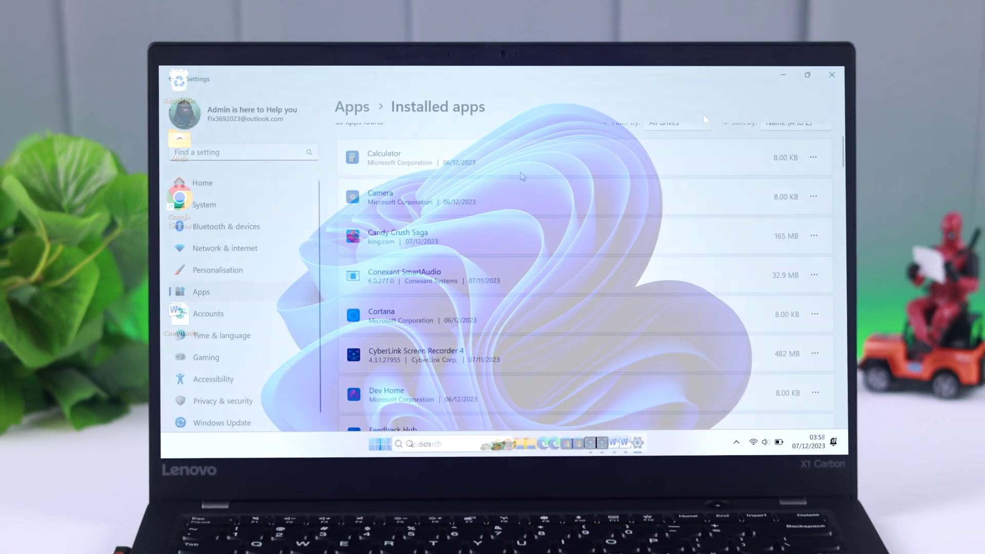
{"action": "scroll", "coordinate": [521, 176], "scroll_direction": "down", "scroll_amount": 1}
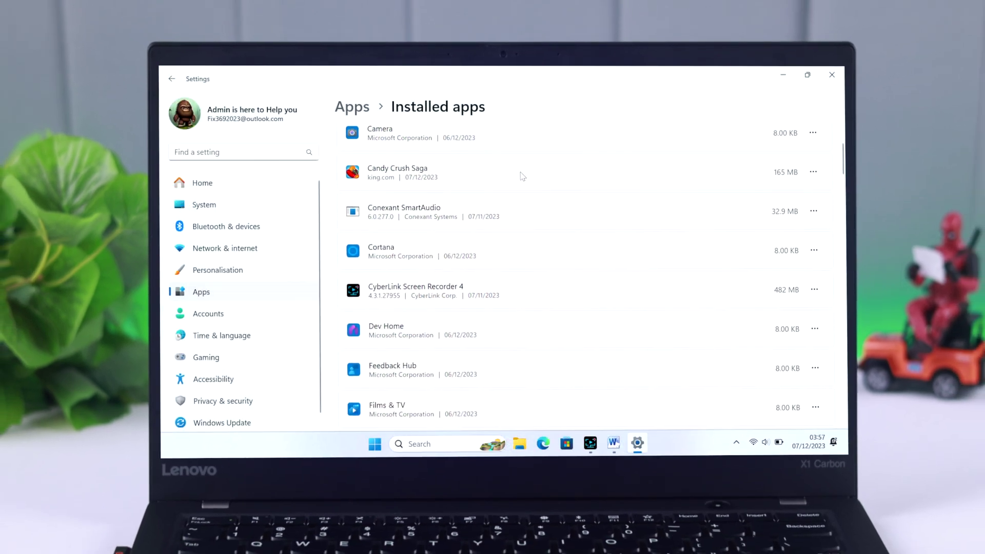
{"action": "scroll", "coordinate": [521, 176], "scroll_direction": "down", "scroll_amount": 1}
{"action": "scroll", "coordinate": [521, 176], "scroll_direction": "down", "scroll_amount": 2}
{"action": "scroll", "coordinate": [521, 176], "scroll_direction": "down", "scroll_amount": 1}
{"action": "scroll", "coordinate": [521, 176], "scroll_direction": "down", "scroll_amount": 2}
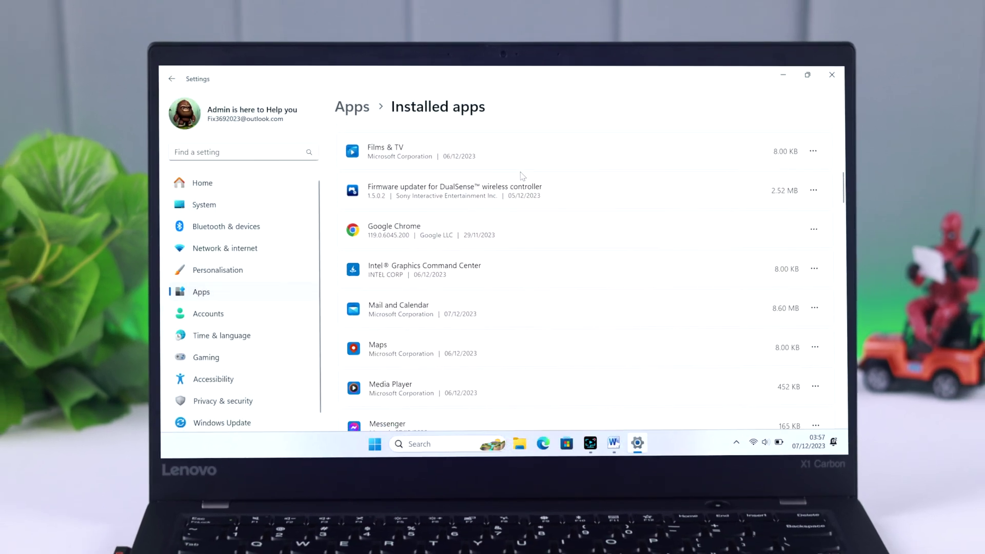
{"action": "scroll", "coordinate": [520, 176], "scroll_direction": "down", "scroll_amount": 2}
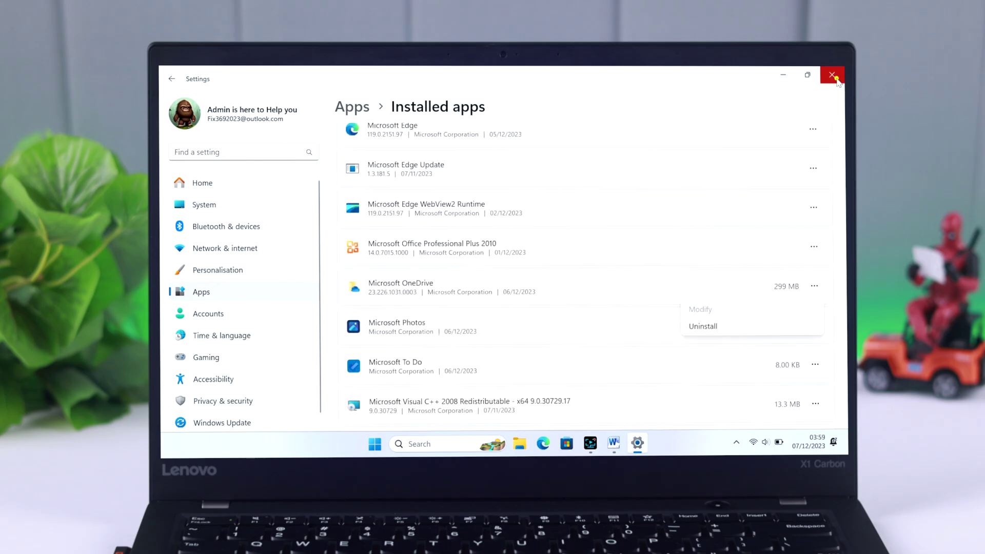